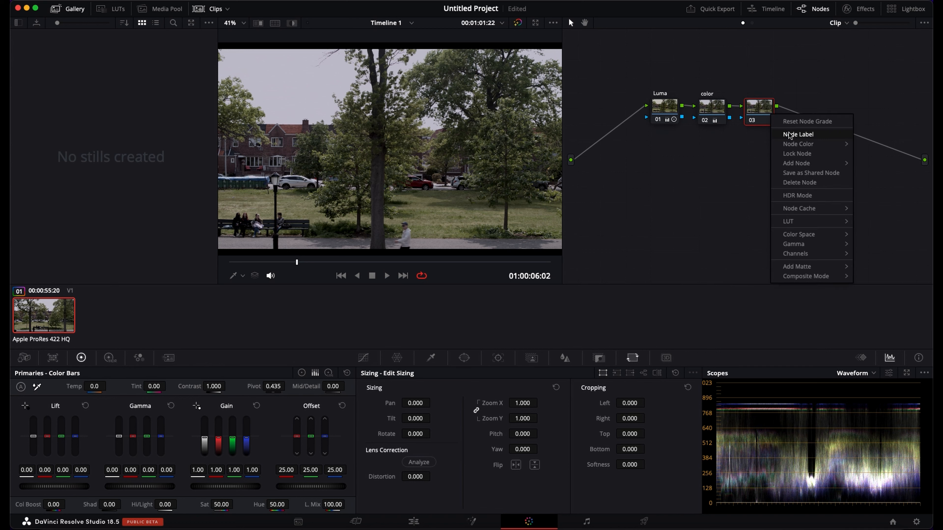
Label node 03 as buffer and add a layer node beneath it.
{"action": "left_click", "coordinate": [792, 137]}
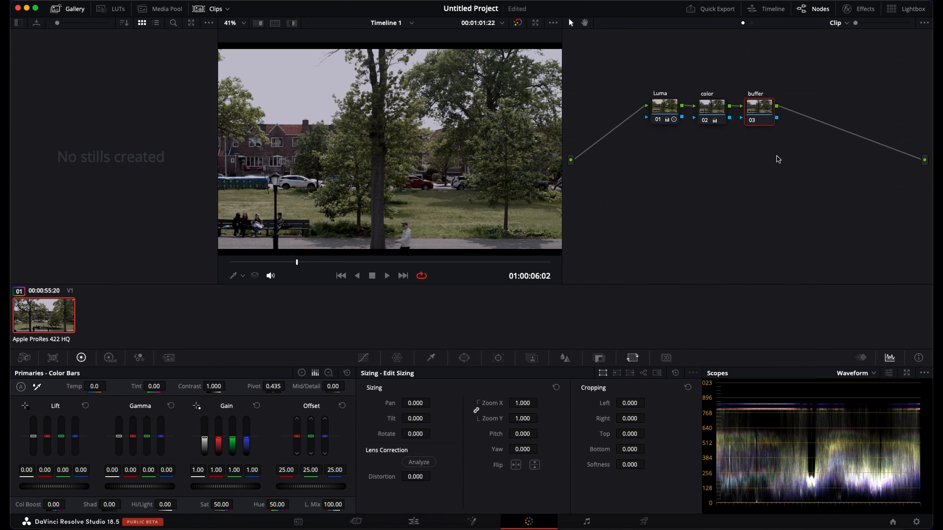
{"action": "right_click", "coordinate": [764, 119]}
{"action": "mouse_move", "coordinate": [794, 173]}
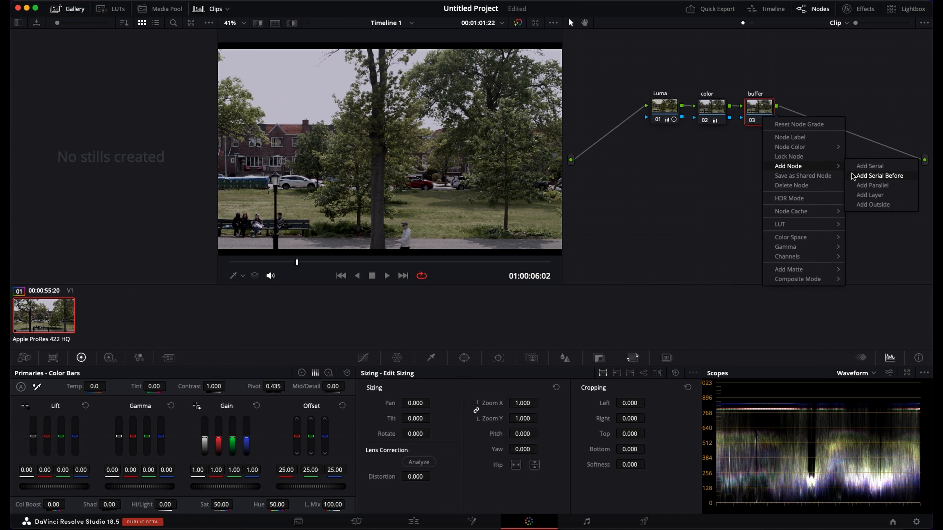
{"action": "left_click", "coordinate": [860, 197]}
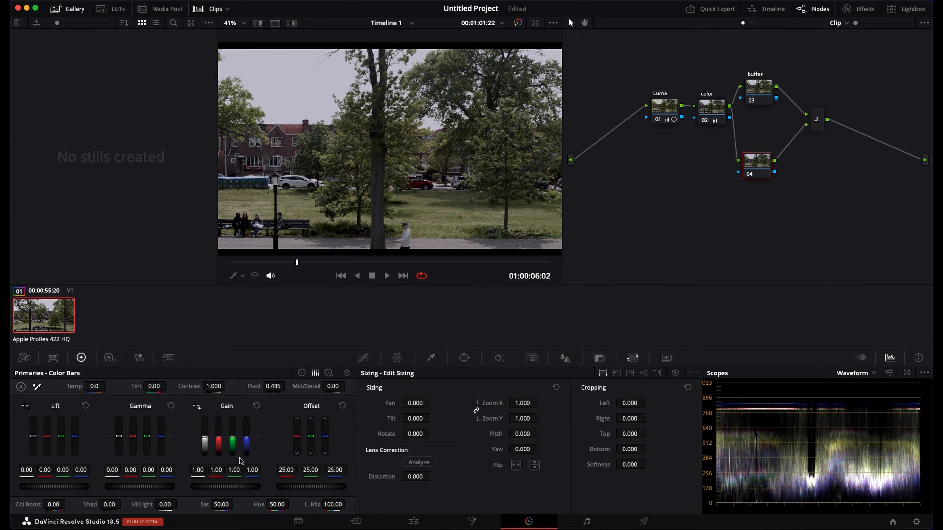
Make node 04 monochrome in the RGB Mixer and set its red, green and blue outputs to 1.00 with luminance preserved.
{"action": "left_click", "coordinate": [140, 359]}
{"action": "left_click", "coordinate": [225, 506]}
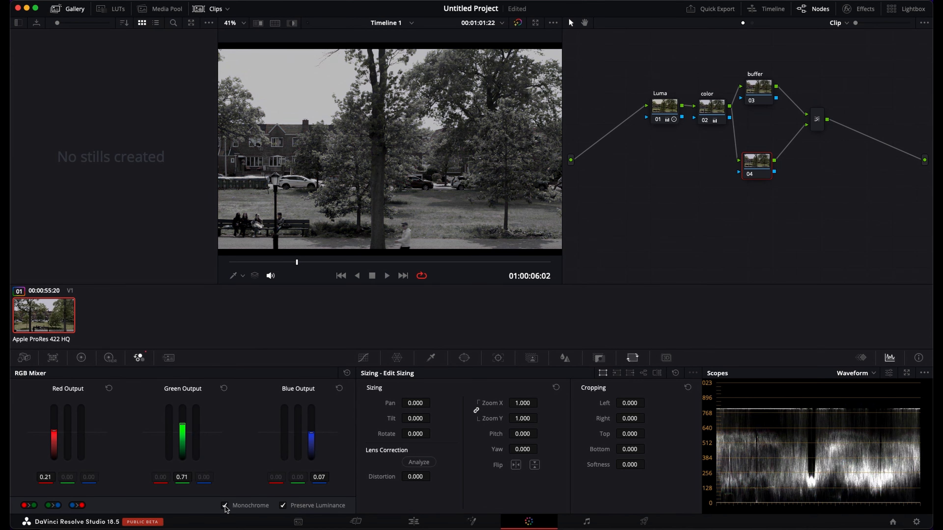
{"action": "left_click_drag", "start_coordinate": [54, 433], "coordinate": [54, 406]}
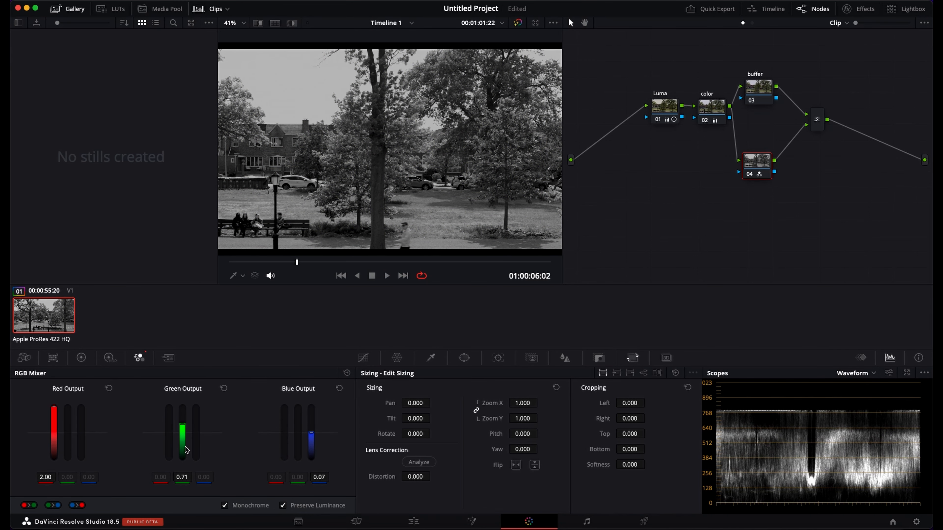
{"action": "left_click_drag", "start_coordinate": [183, 424], "coordinate": [182, 421]}
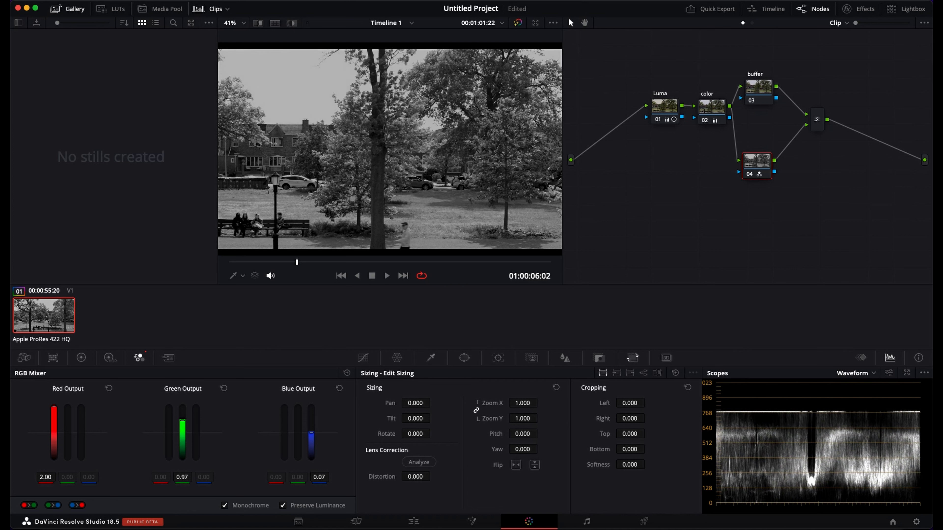
{"action": "left_click_drag", "start_coordinate": [305, 439], "coordinate": [311, 426]}
{"action": "left_click", "coordinate": [284, 506]}
{"action": "left_click", "coordinate": [285, 505]}
Change the layer mixer's composite mode to blend the monochrome node with the buffer node, and compare against the ungraded clip.
{"action": "left_click", "coordinate": [812, 129]}
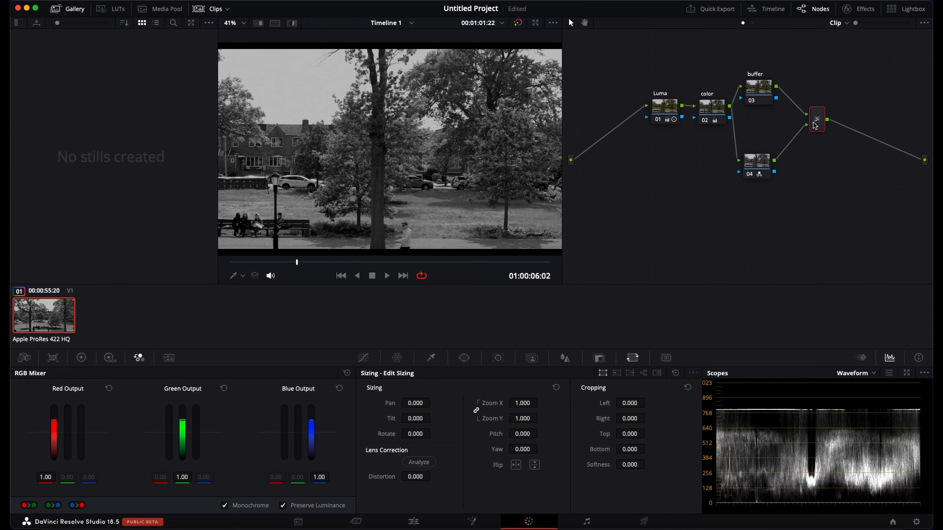
{"action": "right_click", "coordinate": [818, 125]}
{"action": "mouse_move", "coordinate": [850, 186]}
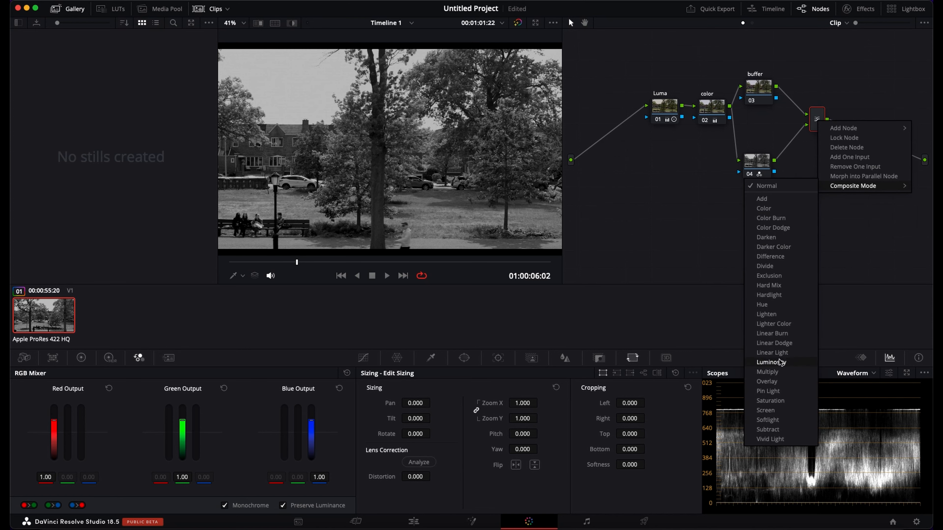
{"action": "left_click", "coordinate": [784, 410]}
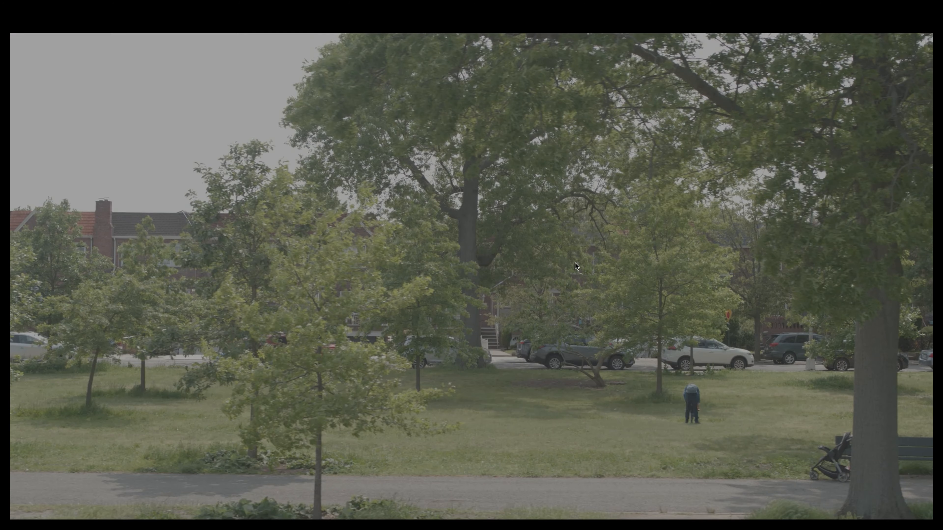
{"action": "key", "text": "Escape"}
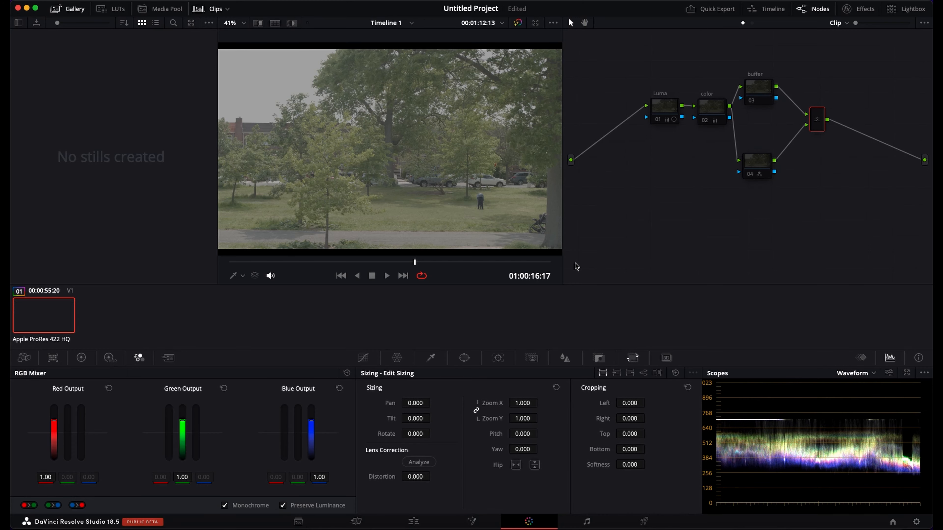
{"action": "key", "text": "shift+d"}
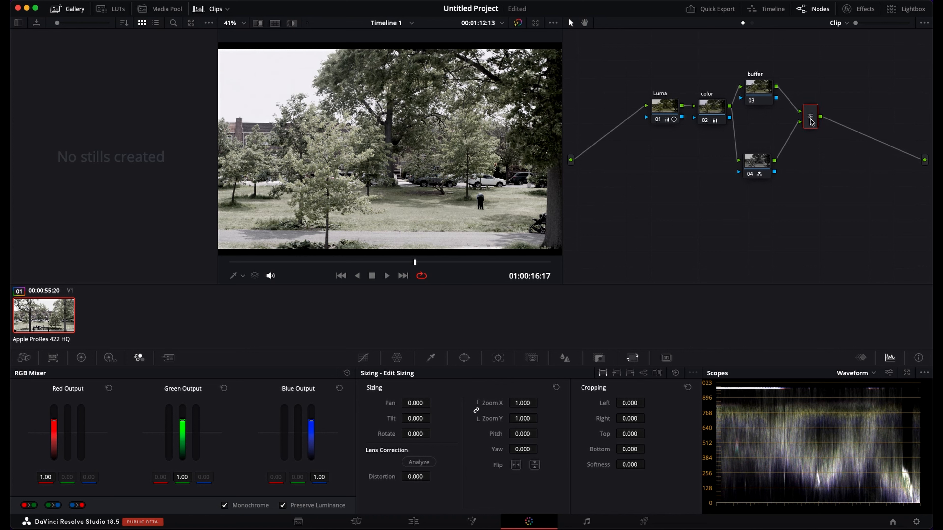
Set the buffer node's red, green and blue outputs to 2.00 in the RGB Mixer and raise its saturation.
{"action": "left_click", "coordinate": [767, 94]}
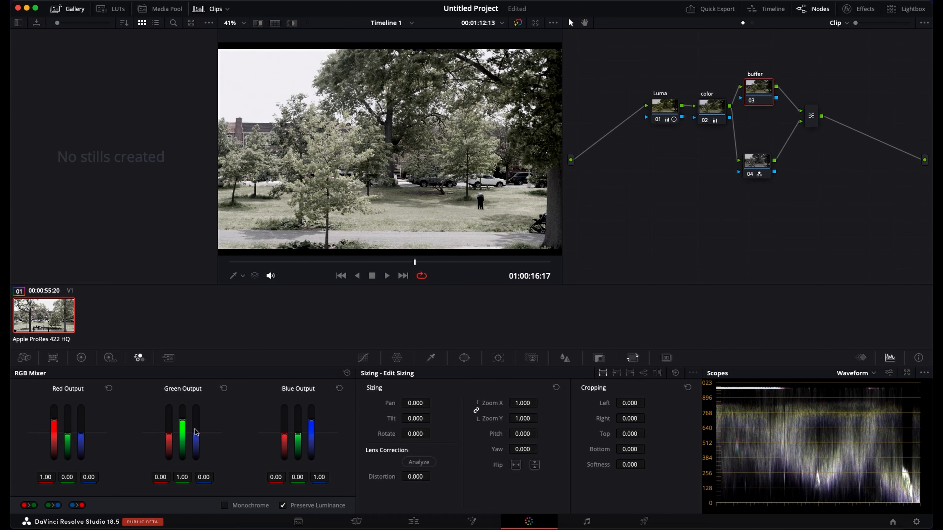
{"action": "left_click_drag", "start_coordinate": [183, 429], "coordinate": [182, 405]}
{"action": "left_click_drag", "start_coordinate": [54, 433], "coordinate": [54, 405]}
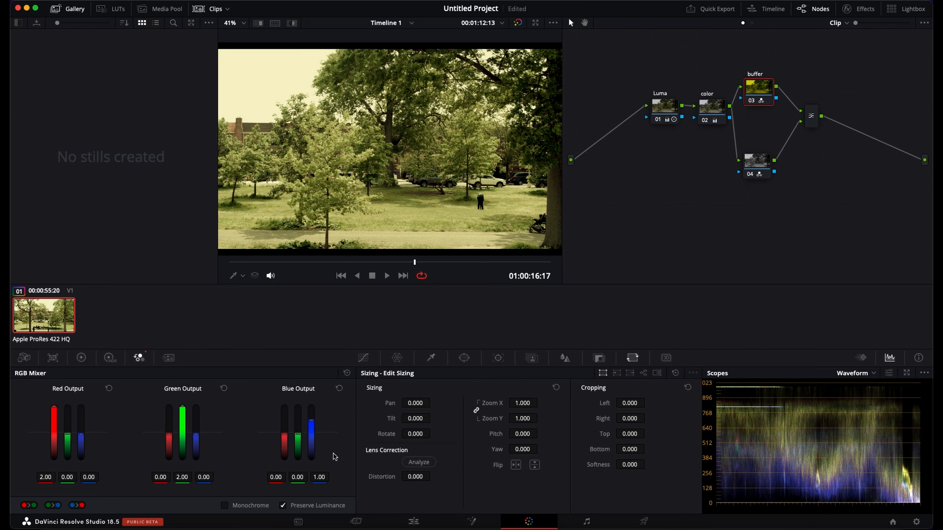
{"action": "left_click_drag", "start_coordinate": [310, 448], "coordinate": [312, 406]}
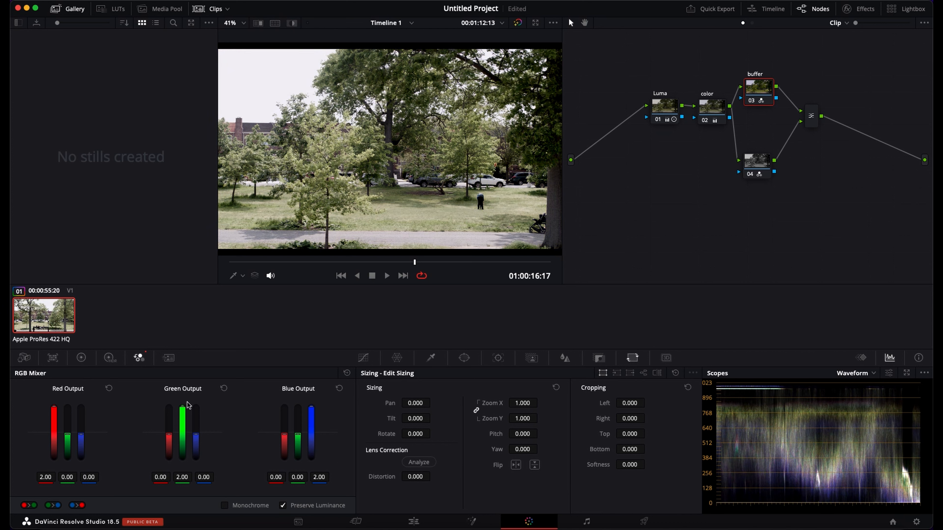
{"action": "left_click", "coordinate": [83, 358]}
{"action": "left_click_drag", "start_coordinate": [236, 504], "coordinate": [236, 504]}
Raise the Luma node's contrast to about 1.272.
{"action": "left_click", "coordinate": [705, 119]}
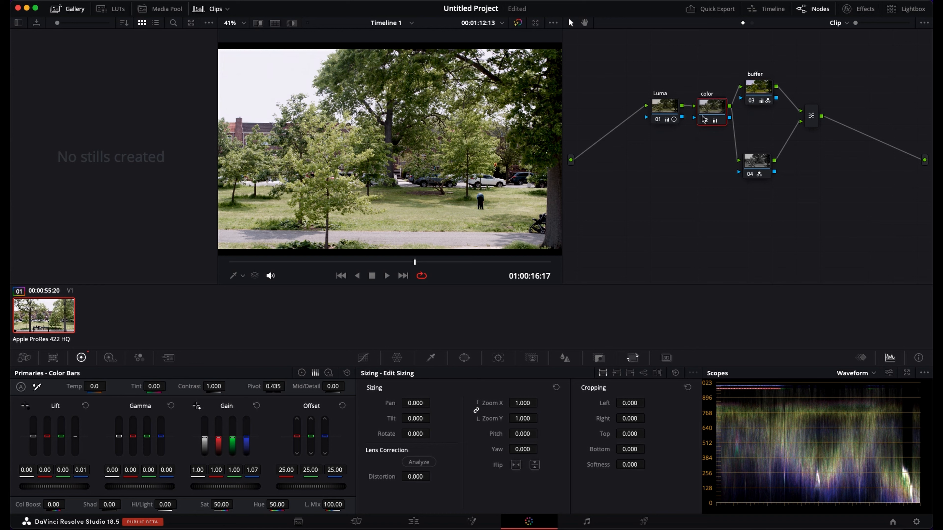
{"action": "left_click", "coordinate": [668, 123]}
{"action": "left_click_drag", "start_coordinate": [212, 386], "coordinate": [228, 387]}
Play the clip full screen and compare the graded image with the ungraded one several times.
{"action": "key", "text": "space"}
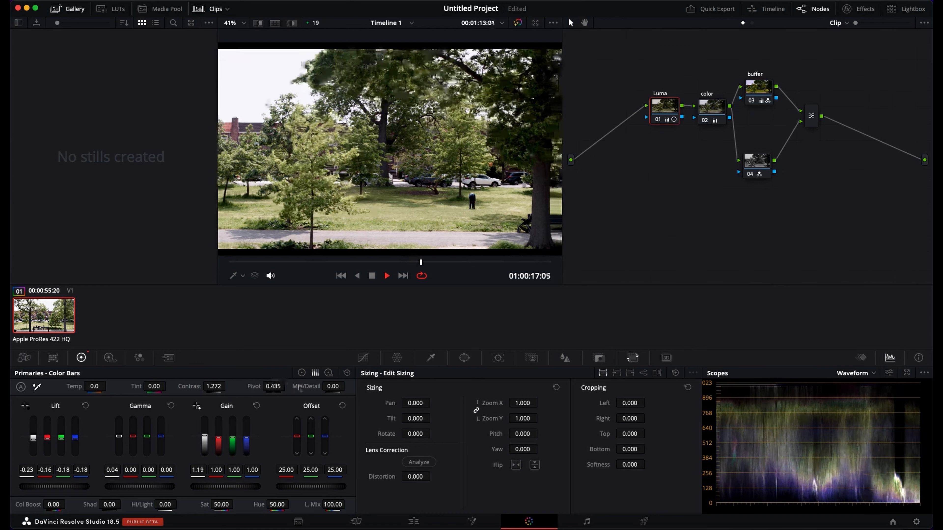
{"action": "key", "text": "super+f"}
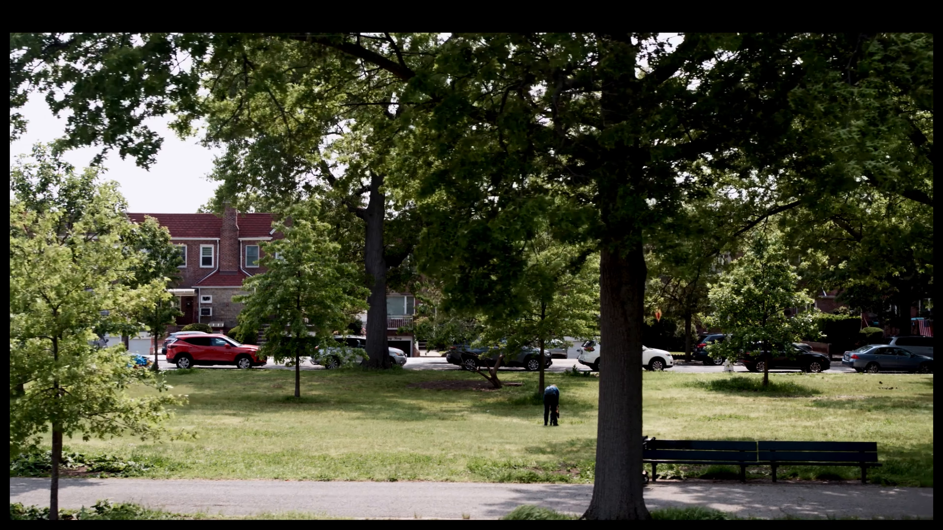
{"action": "key", "text": "shift+d"}
{"action": "key", "text": "shift+d"}
{"action": "key", "text": "shift+d"}
{"action": "key", "text": "shift+d"}
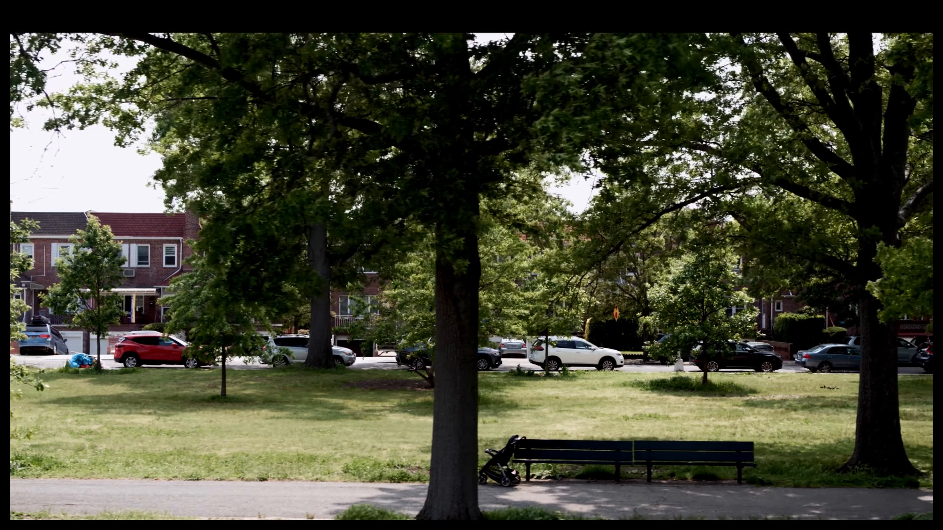
{"action": "key", "text": "shift+d"}
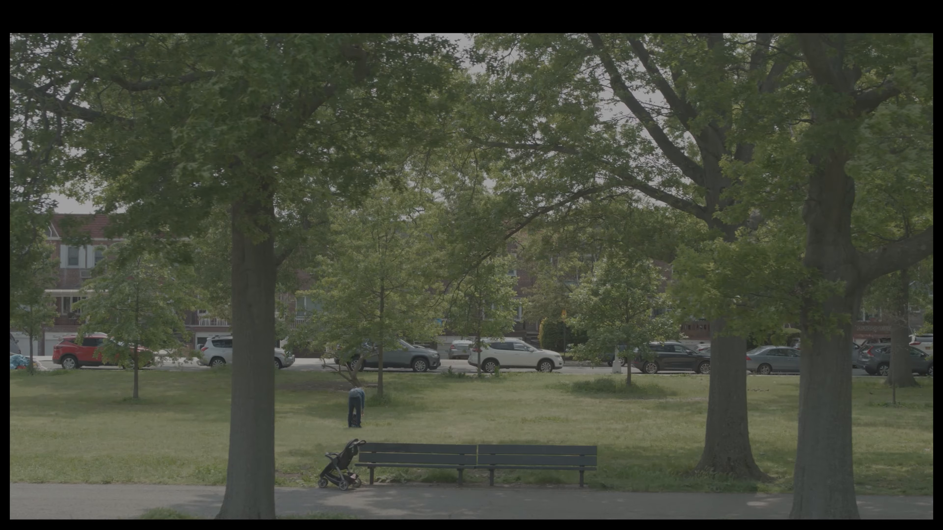
{"action": "key", "text": "shift+d"}
{"action": "key", "text": "Escape"}
{"action": "right_click", "coordinate": [916, 109]}
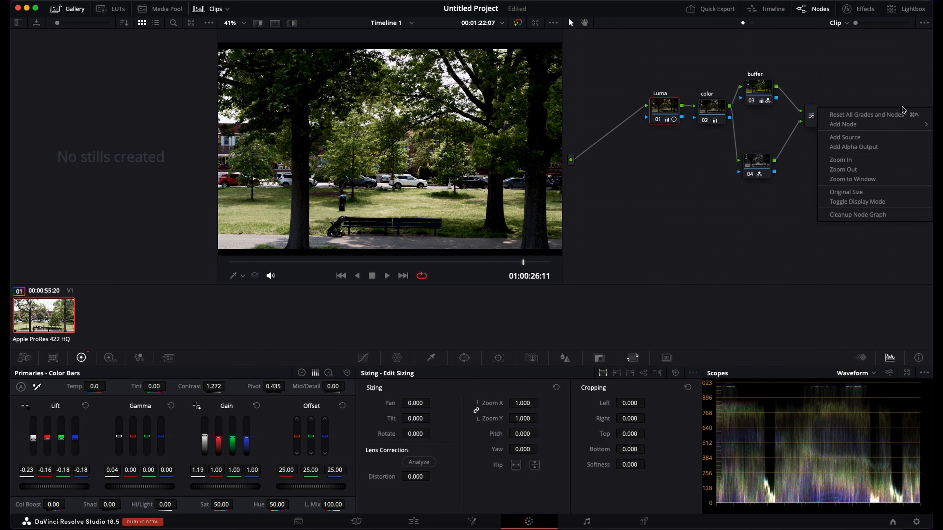
{"action": "left_click", "coordinate": [854, 137]}
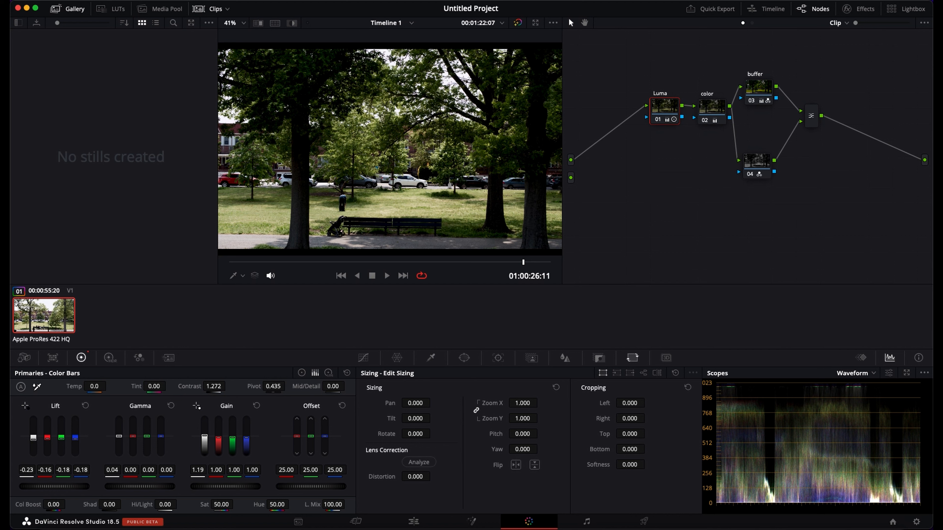
{"action": "left_click", "coordinate": [120, 1]}
{"action": "left_click", "coordinate": [123, 11]}
Add a corrector node between the layer mixer and the graph's output.
{"action": "right_click", "coordinate": [854, 129]}
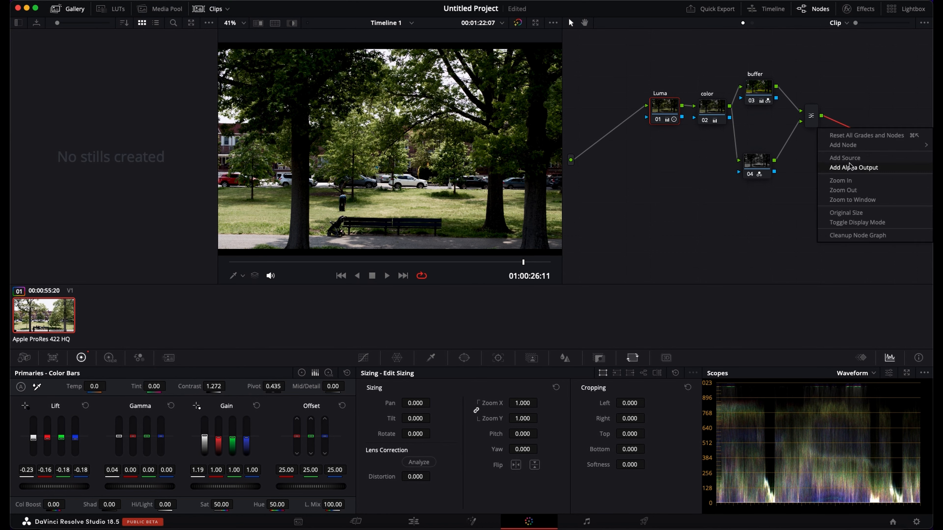
{"action": "mouse_move", "coordinate": [856, 148]}
{"action": "left_click", "coordinate": [768, 145]}
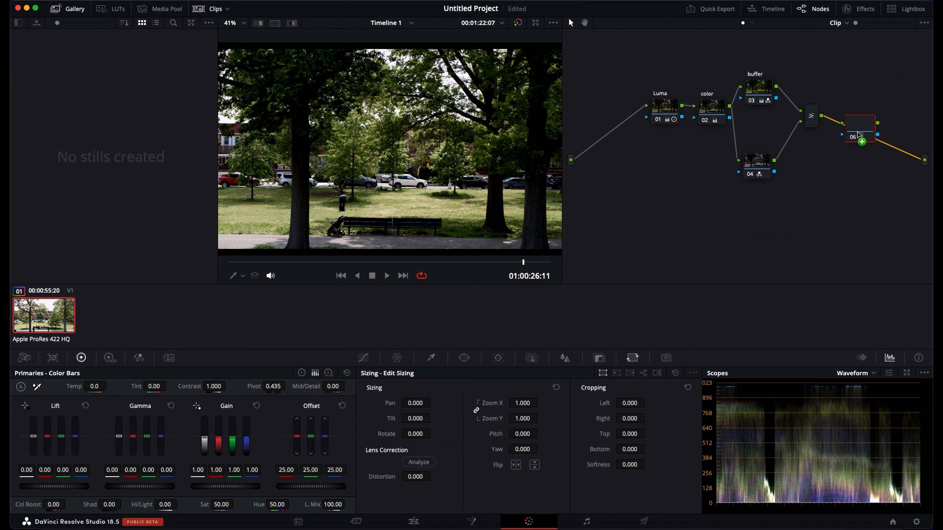
Search the effects library for halation and apply the Halation effect to node 06.
{"action": "left_click", "coordinate": [869, 11]}
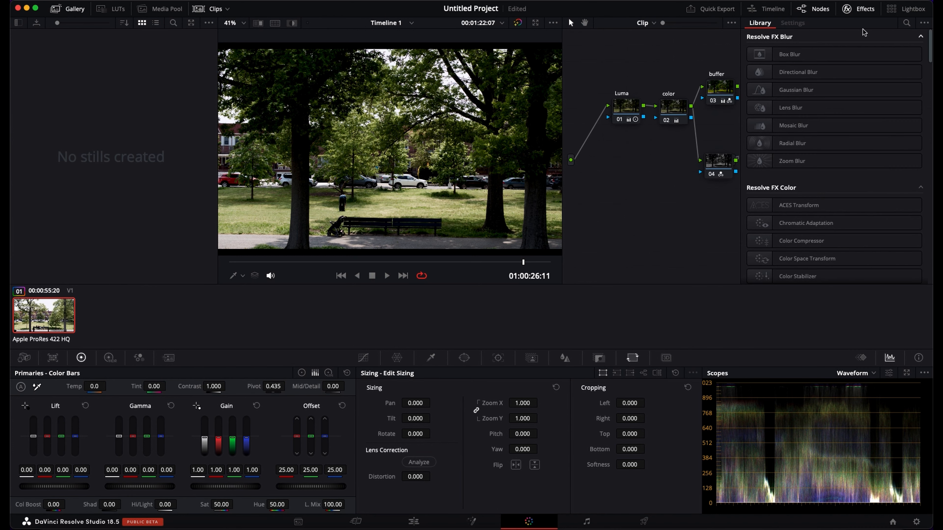
{"action": "left_click", "coordinate": [906, 23]}
{"action": "type", "text": "halation"}
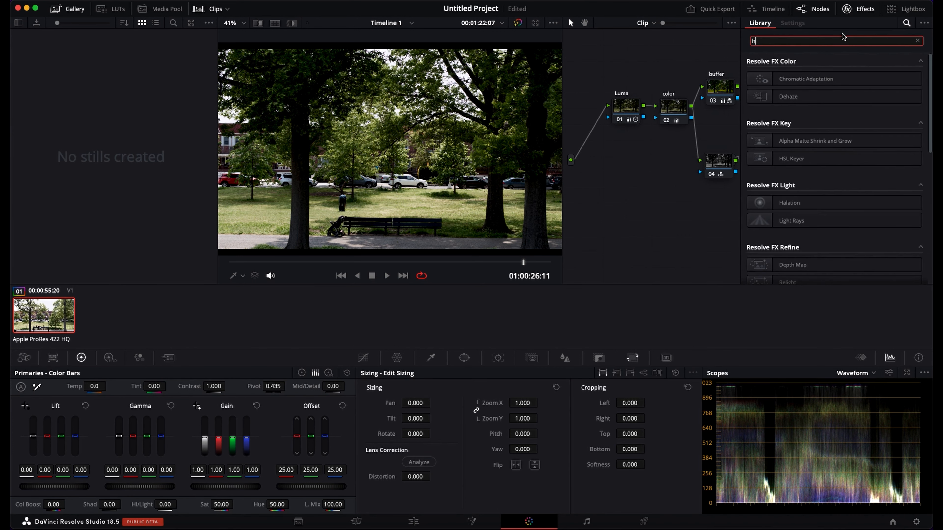
{"action": "right_click", "coordinate": [678, 208]}
{"action": "left_click", "coordinate": [727, 294]}
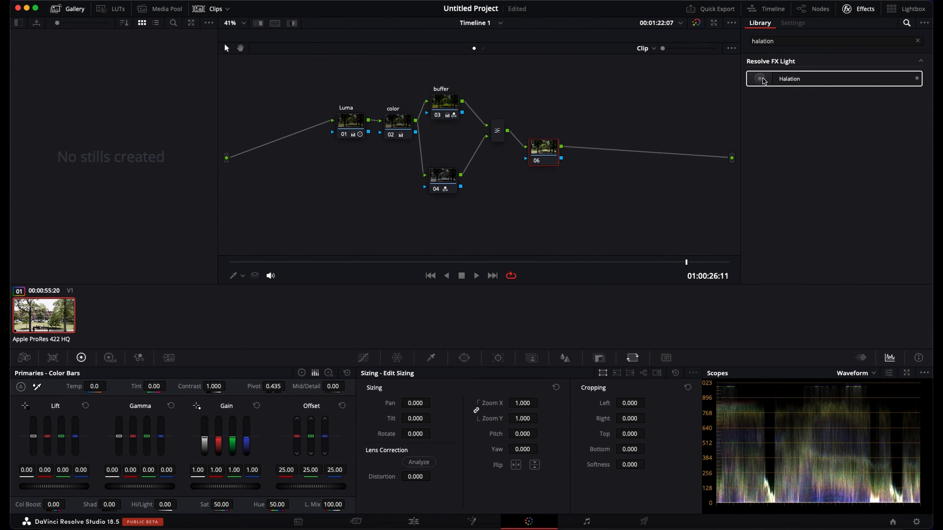
{"action": "left_click_drag", "start_coordinate": [763, 81], "coordinate": [543, 151]}
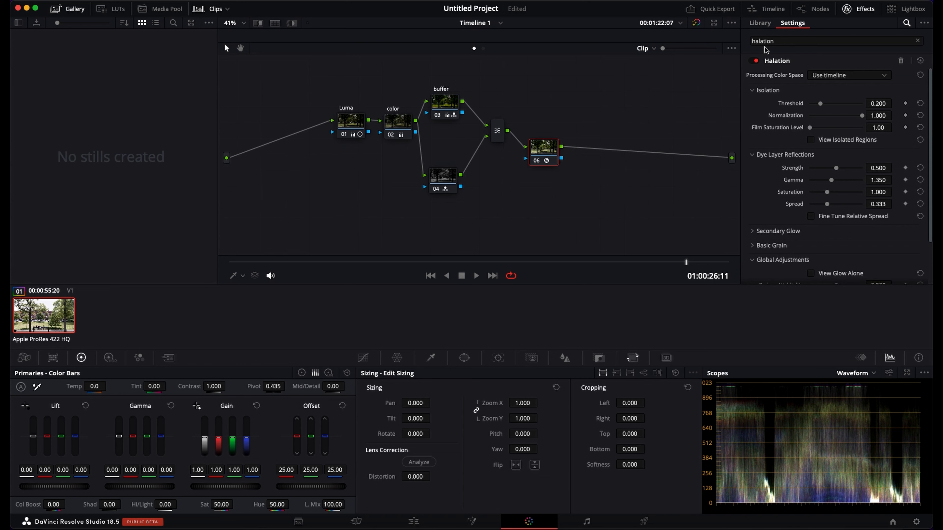
Tune the Halation effect to a threshold of about 0.119 and a dye layer reflection strength of about 0.303.
{"action": "right_click", "coordinate": [693, 181]}
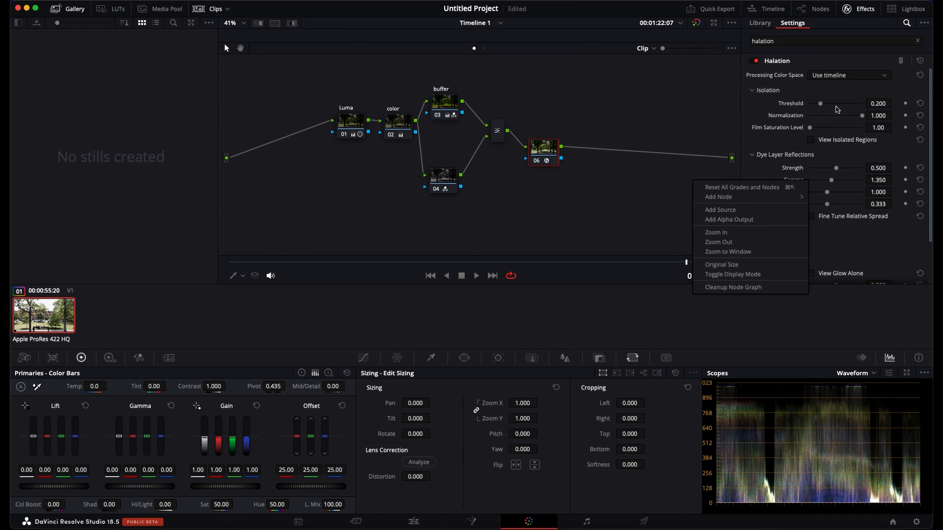
{"action": "left_click", "coordinate": [820, 103]}
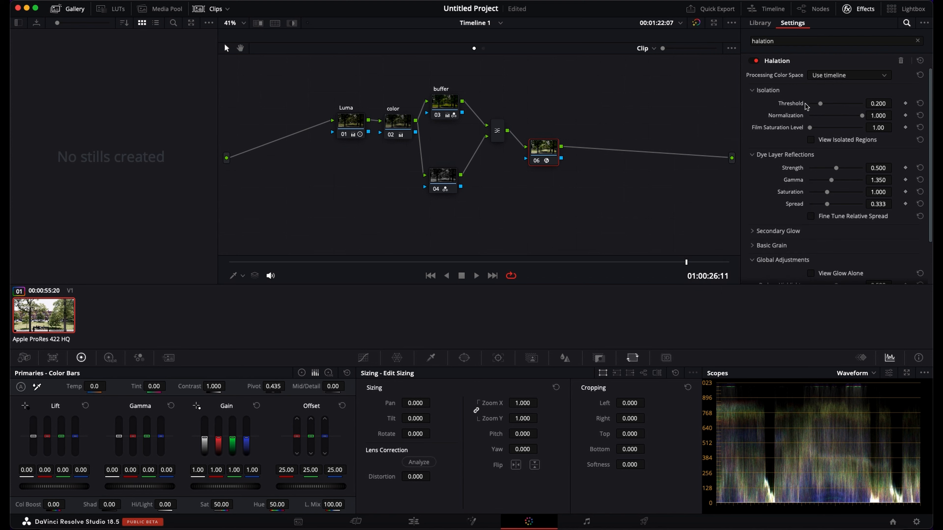
{"action": "mouse_move", "coordinate": [820, 103]}
{"action": "left_mouse_down"}
{"action": "mouse_move", "coordinate": [829, 106]}
{"action": "mouse_move", "coordinate": [812, 104]}
{"action": "left_mouse_up"}
{"action": "left_click_drag", "start_coordinate": [838, 171], "coordinate": [818, 169]}
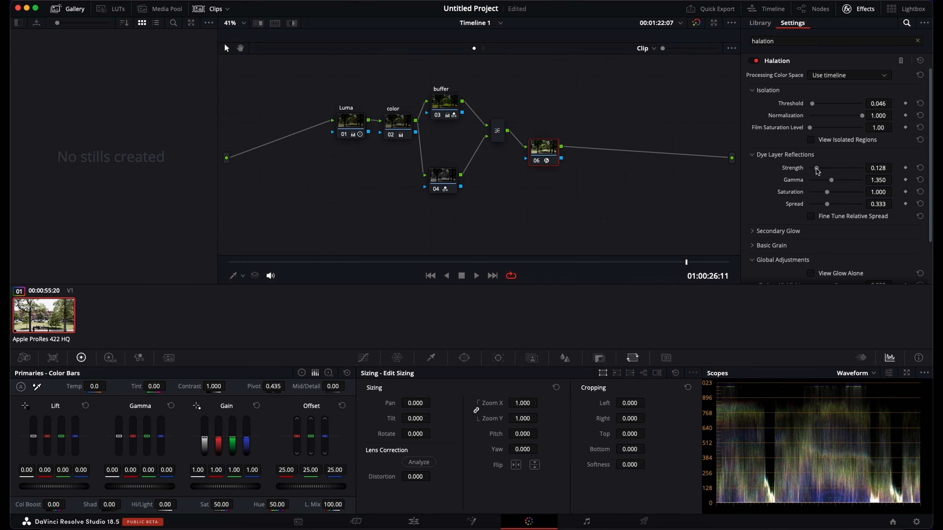
{"action": "right_click", "coordinate": [702, 133]}
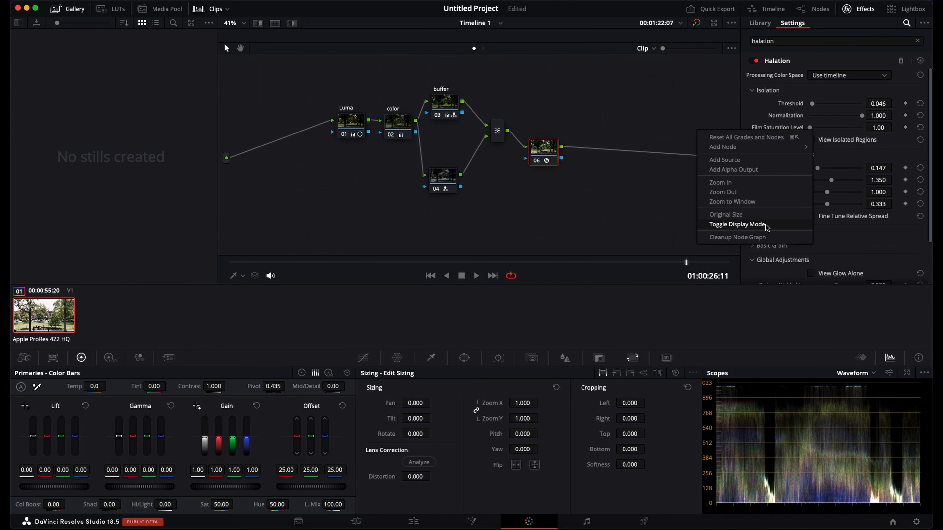
{"action": "left_click", "coordinate": [727, 224]}
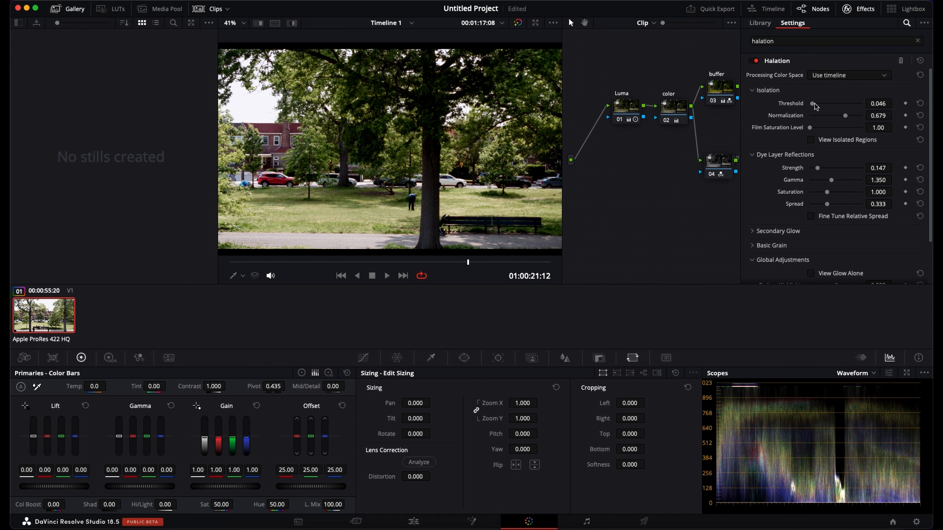
{"action": "mouse_move", "coordinate": [815, 107]}
{"action": "left_mouse_down"}
{"action": "mouse_move", "coordinate": [859, 113]}
{"action": "mouse_move", "coordinate": [816, 108]}
{"action": "left_mouse_up"}
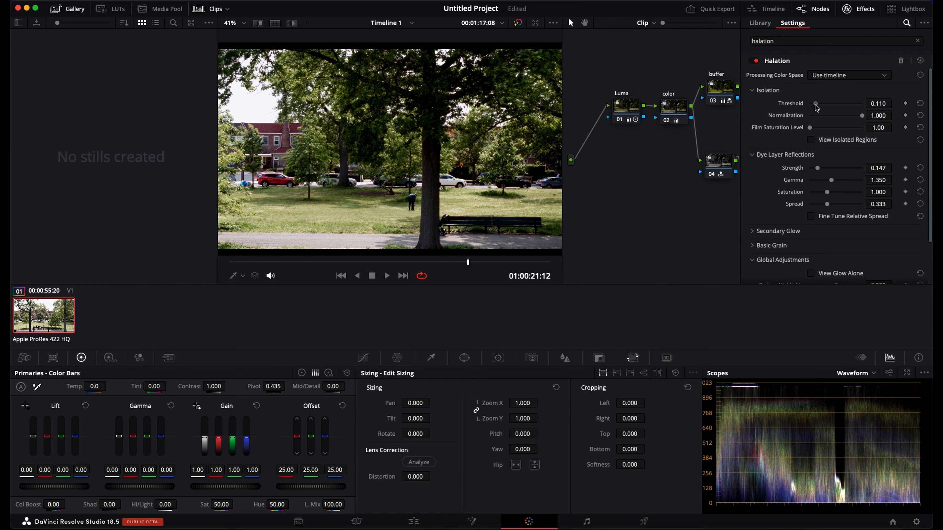
{"action": "left_click_drag", "start_coordinate": [817, 168], "coordinate": [826, 170]}
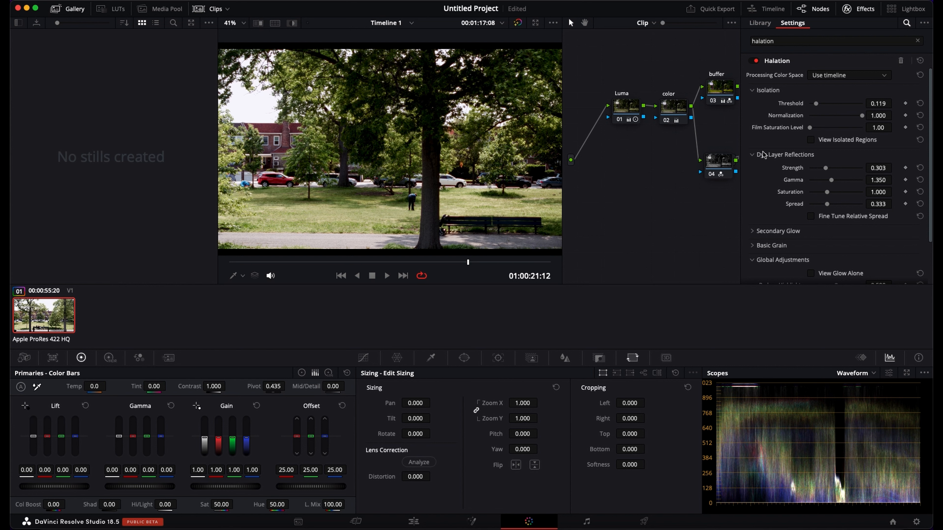
Set the saturation of the buffer node to about 45.6.
{"action": "left_click", "coordinate": [860, 10]}
{"action": "left_click", "coordinate": [766, 96]}
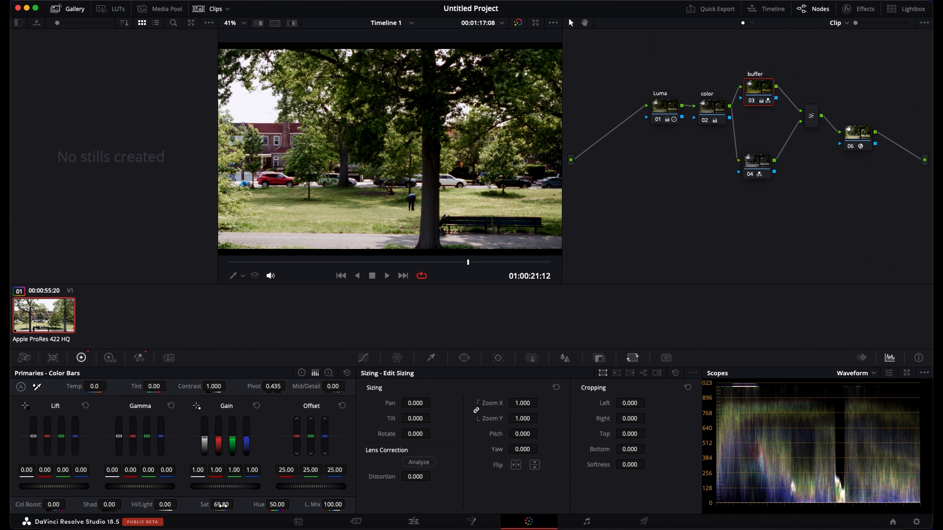
{"action": "left_click_drag", "start_coordinate": [221, 505], "coordinate": [208, 504]}
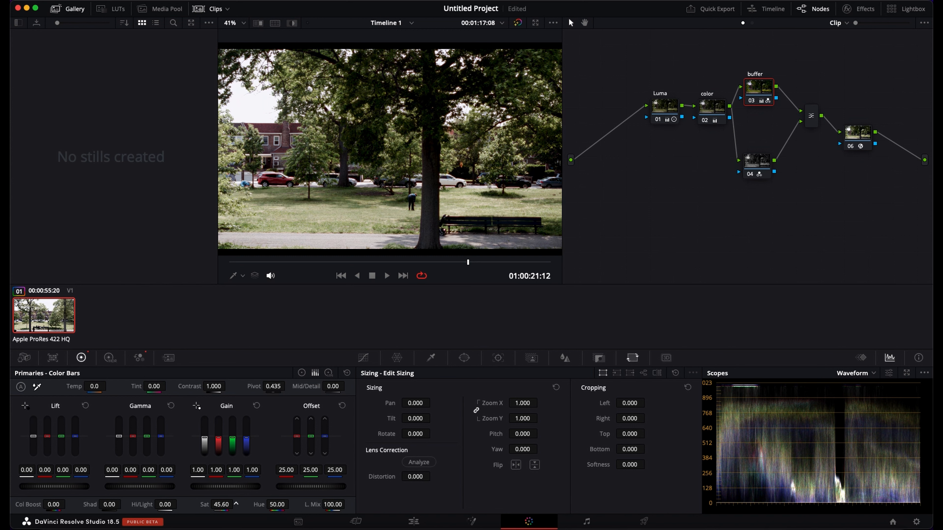
In node 04's monochrome RGB Mixer, set the green output to 2.00 and the blue output to about 0.50.
{"action": "left_click", "coordinate": [770, 172]}
{"action": "left_click", "coordinate": [139, 358]}
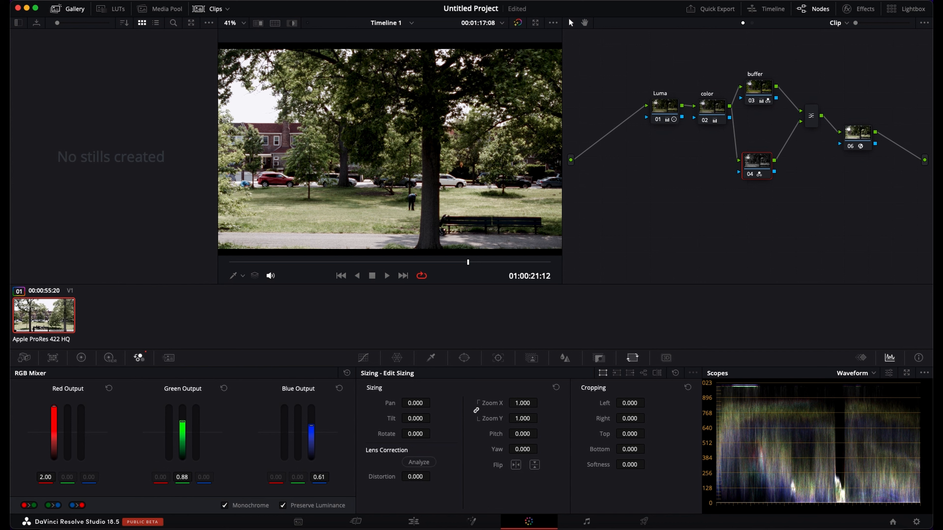
{"action": "left_click_drag", "start_coordinate": [182, 442], "coordinate": [183, 406]}
{"action": "left_click_drag", "start_coordinate": [313, 442], "coordinate": [313, 445]}
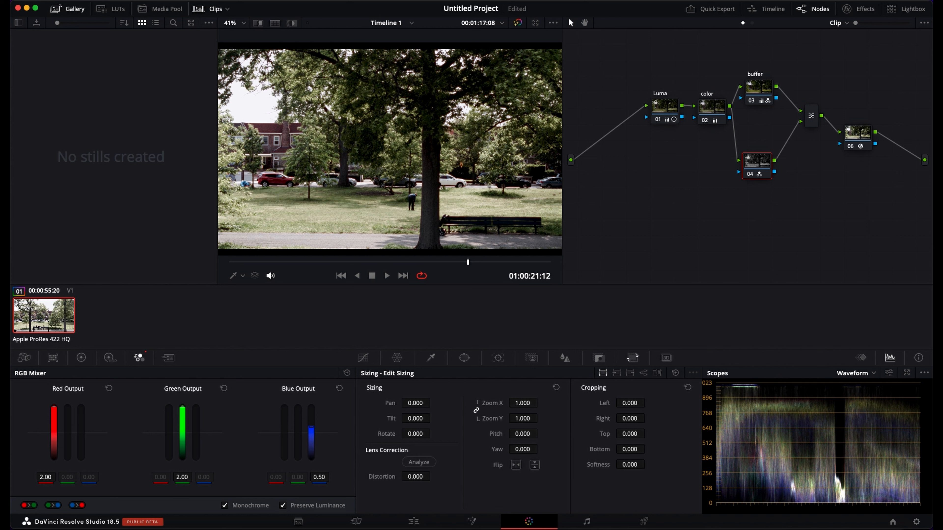
Retune the Halation effect on node 06 to a threshold of about 0.312 and a dye layer reflection strength of about 0.312.
{"action": "left_click", "coordinate": [858, 143]}
{"action": "left_click", "coordinate": [865, 9]}
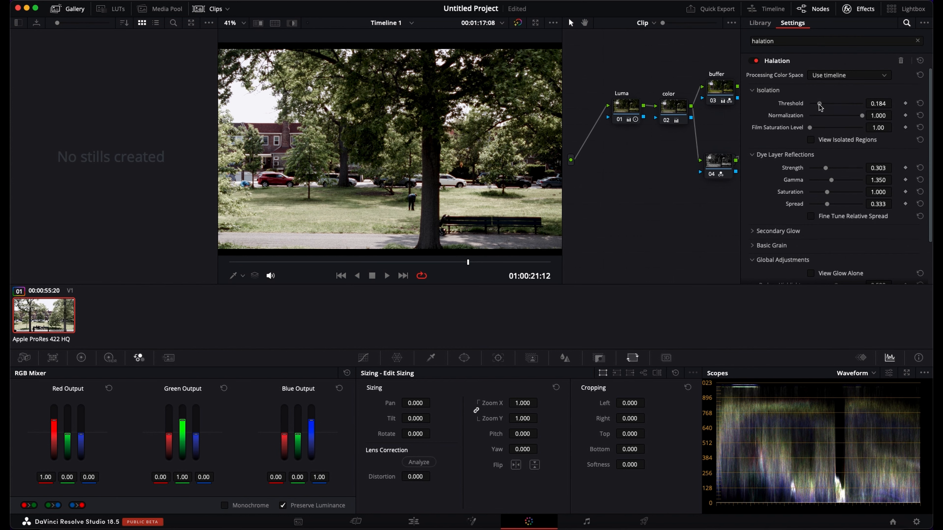
{"action": "mouse_move", "coordinate": [830, 169]}
{"action": "left_mouse_down"}
{"action": "mouse_move", "coordinate": [840, 170]}
{"action": "mouse_move", "coordinate": [828, 175]}
{"action": "left_mouse_up"}
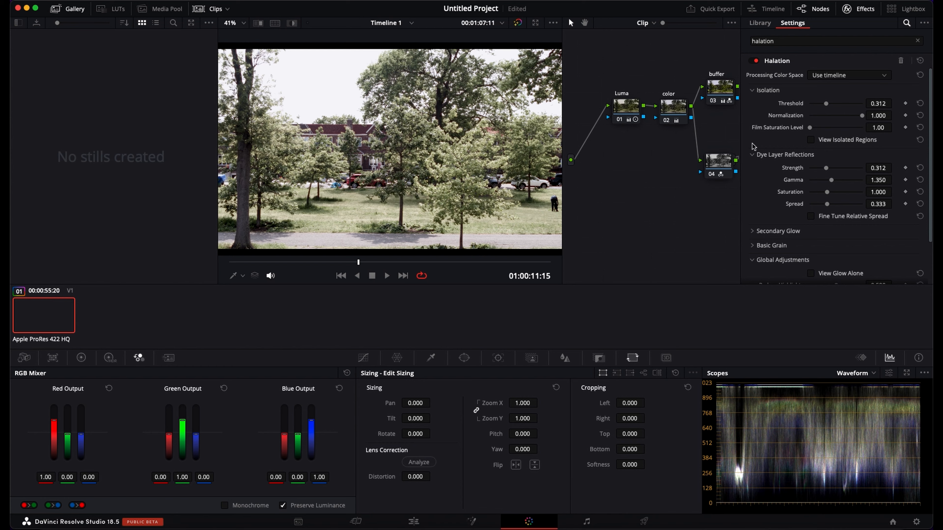
{"action": "left_click", "coordinate": [861, 9]}
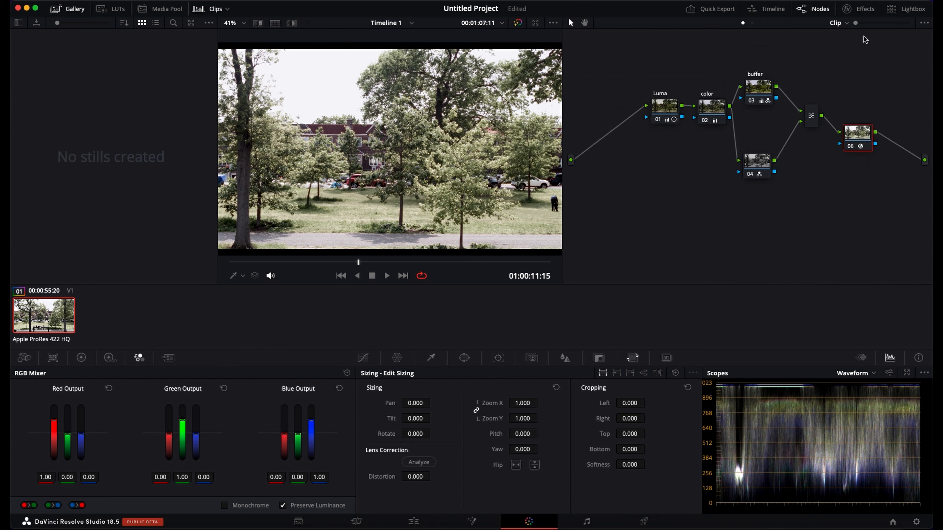
Add a serial node after node 06, lower its highlights to about -33, and check the grade against the ungraded clip during playback.
{"action": "right_click", "coordinate": [863, 131]}
{"action": "mouse_move", "coordinate": [876, 181]}
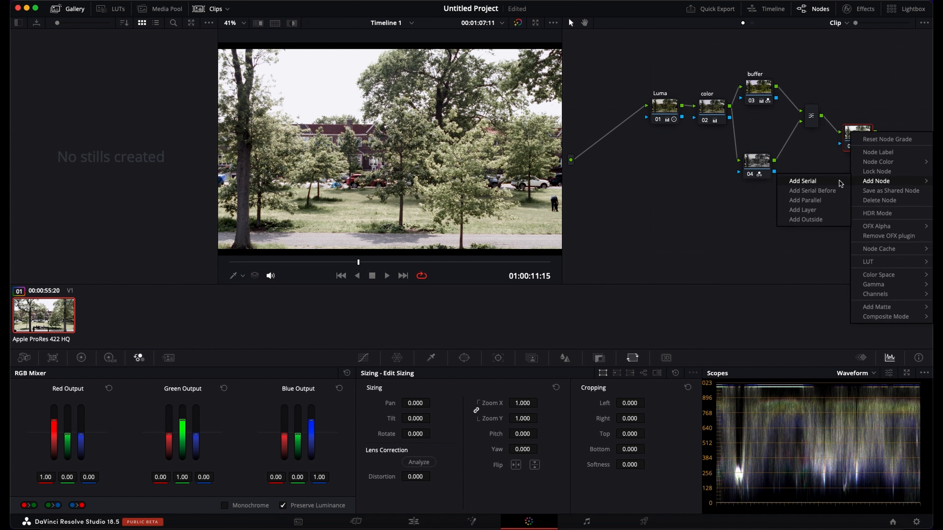
{"action": "left_click", "coordinate": [802, 182]}
{"action": "left_click", "coordinate": [81, 358]}
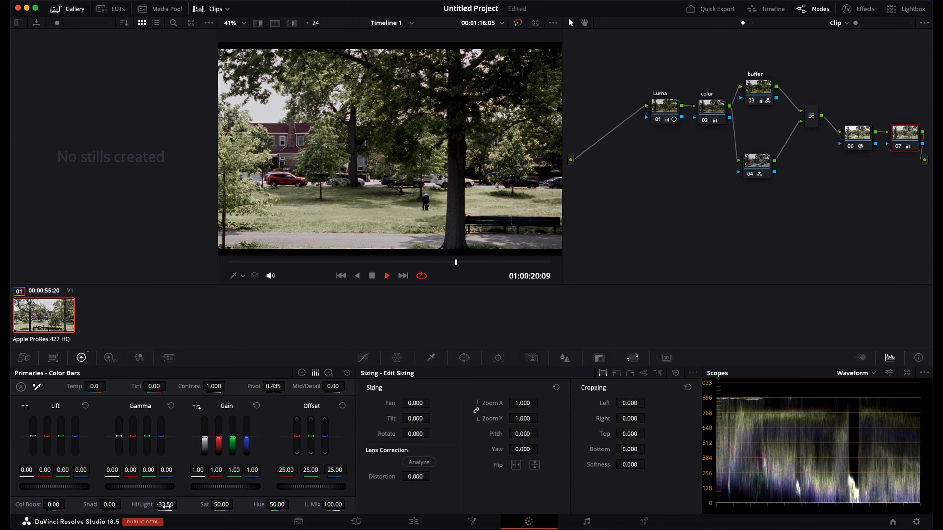
{"action": "key", "text": "space"}
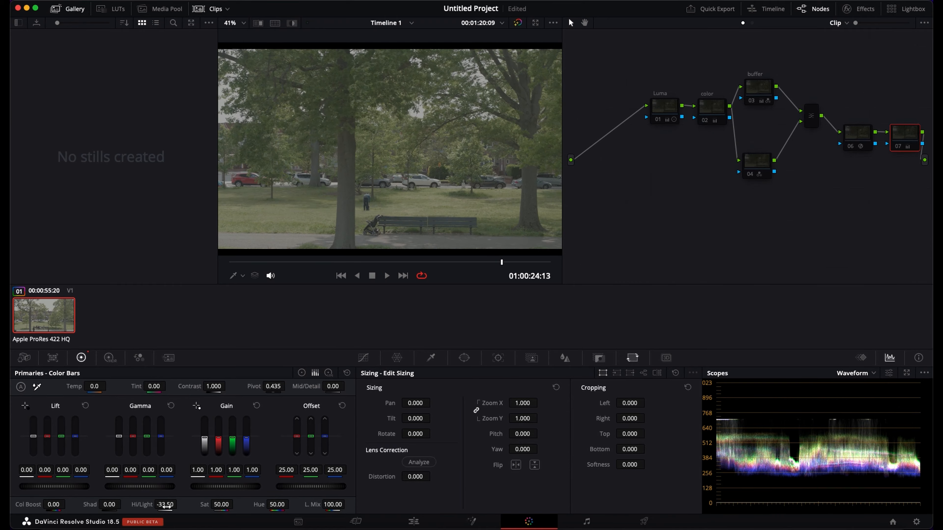
{"action": "key", "text": "space"}
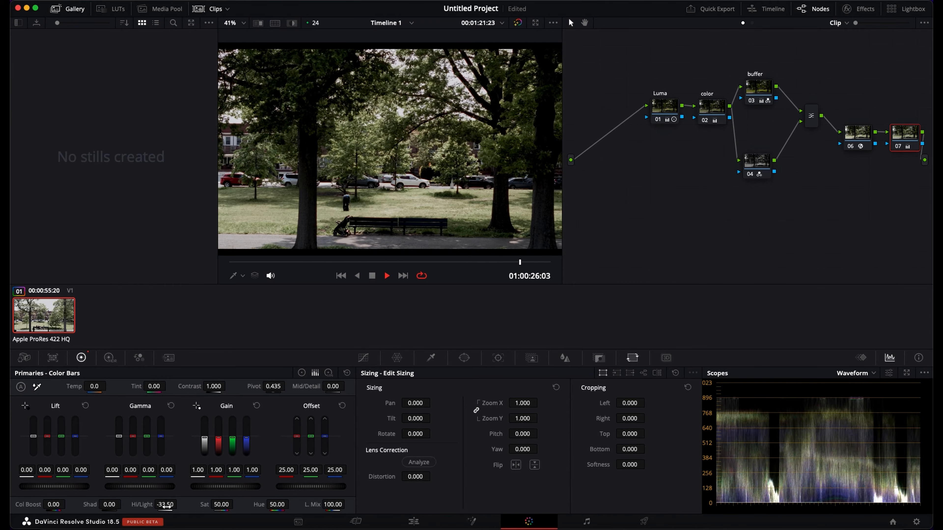